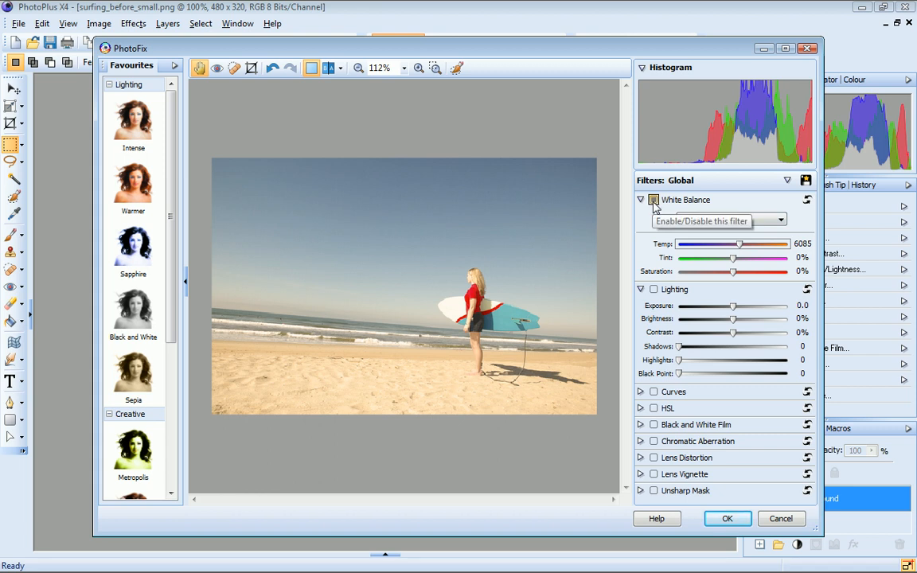
Step: Reset the White Balance filter and raise its temperature to about 6265
left_click(653, 200)
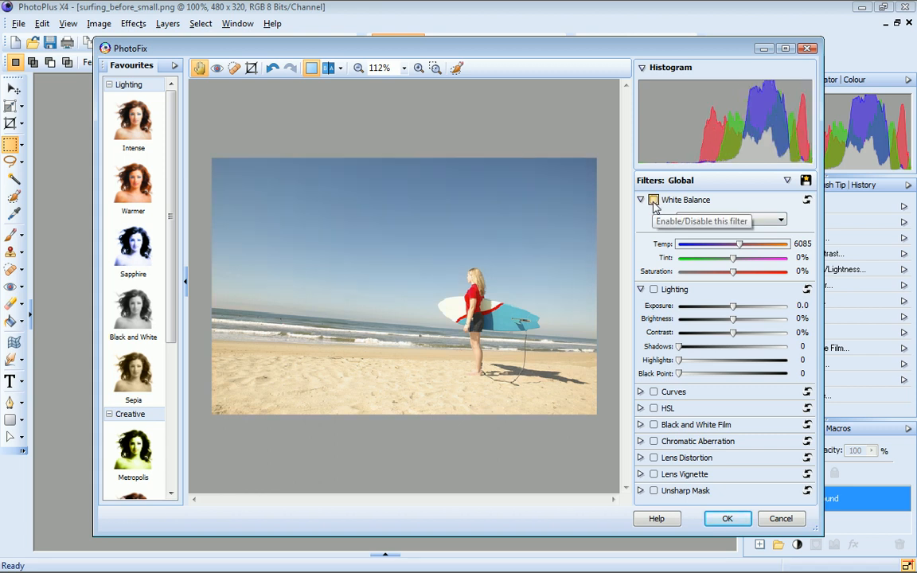
left_click(653, 200)
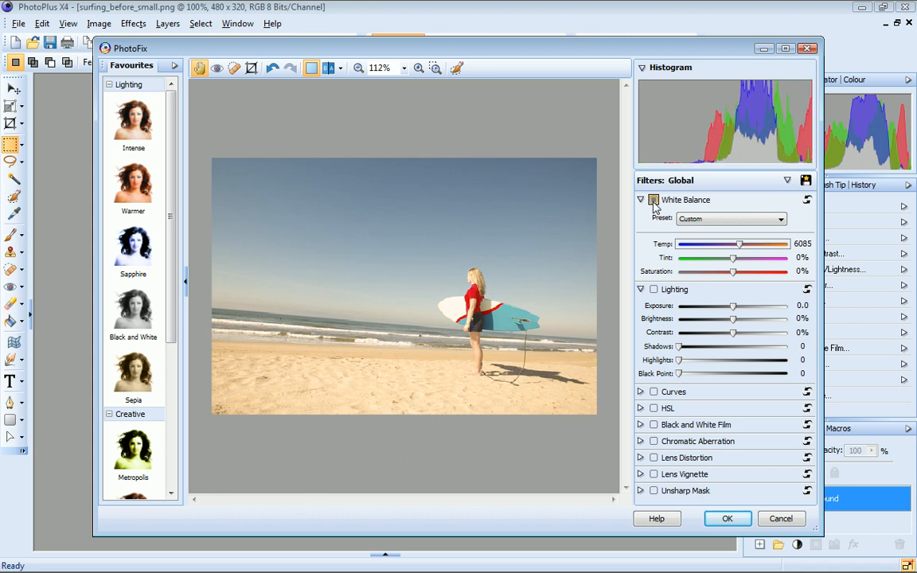
left_click(807, 200)
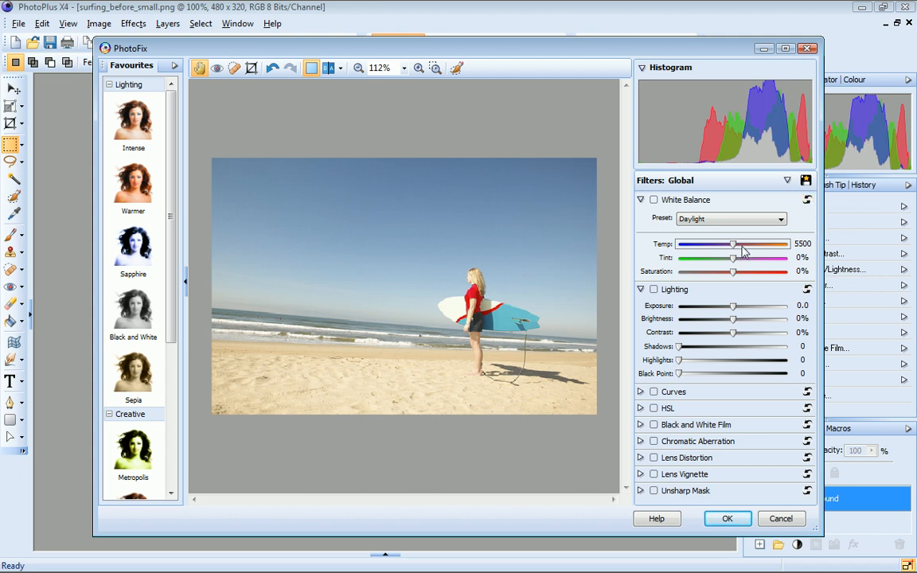
left_click_drag(734, 248, 744, 250)
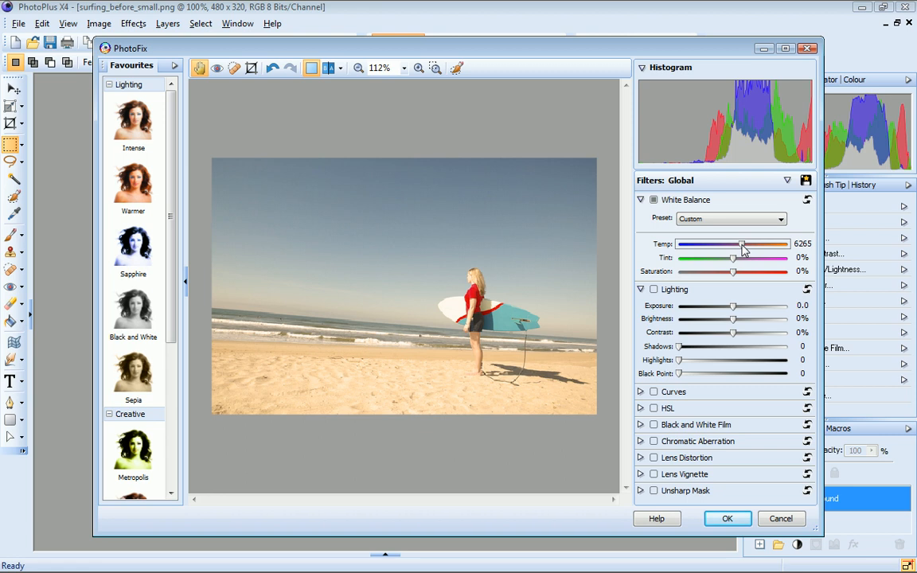
Step: Compare before and after in a split preview, then zoom the preview in and back out
left_click(329, 70)
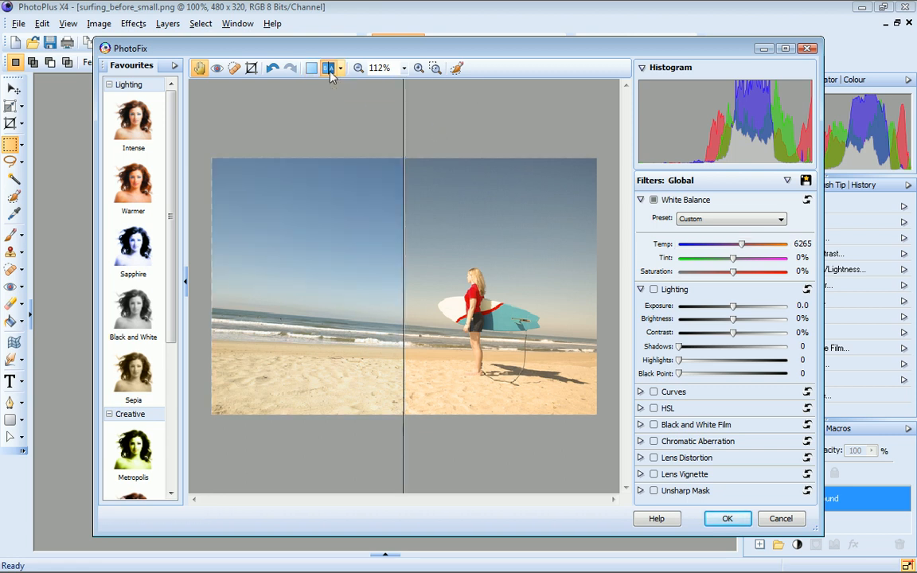
mouse_move(404, 94)
left_mouse_down()
mouse_move(427, 97)
mouse_move(401, 96)
left_mouse_up()
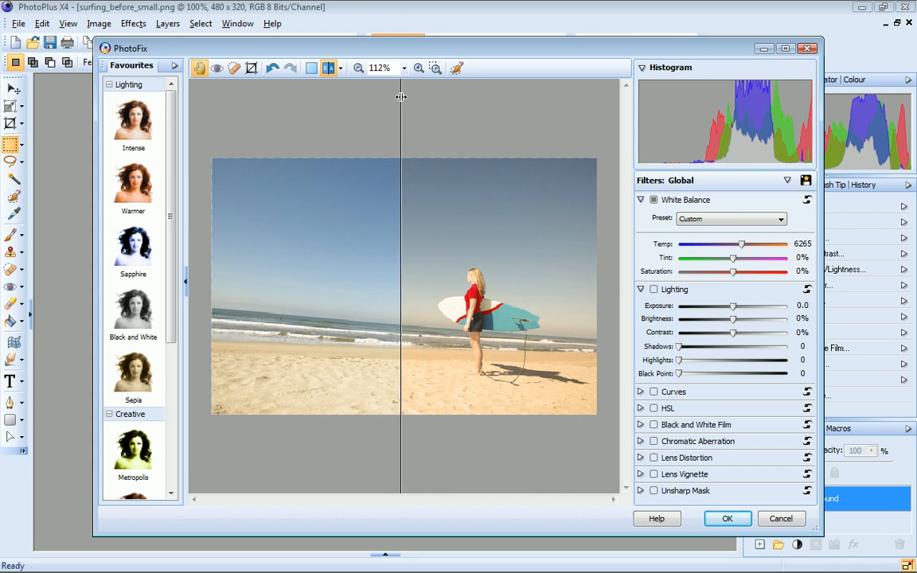
left_click(311, 69)
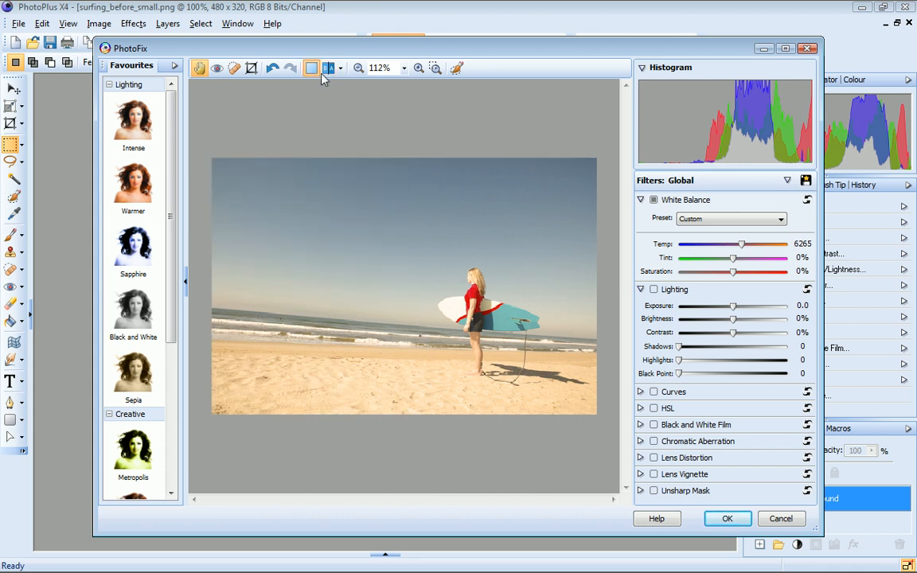
left_click(419, 69)
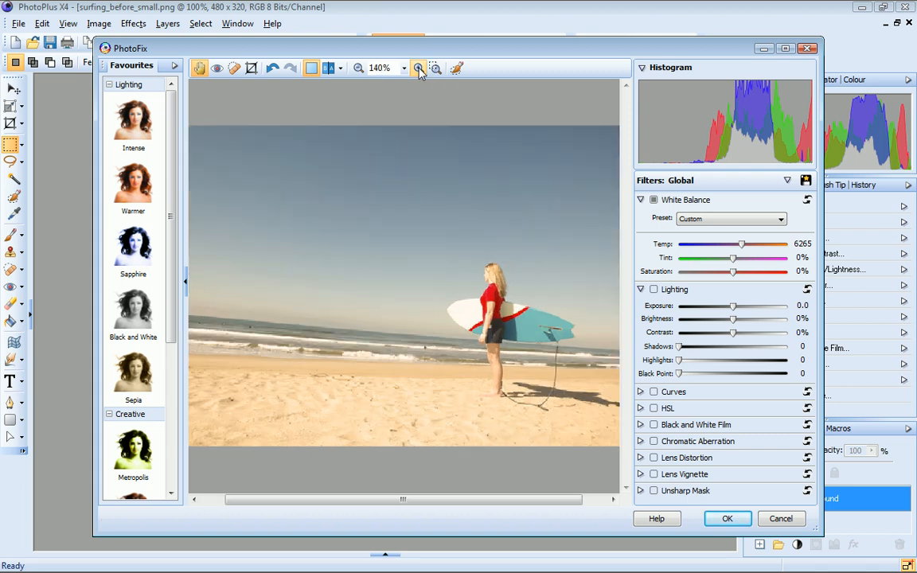
left_click(419, 69)
left_click(358, 69)
left_click(358, 69)
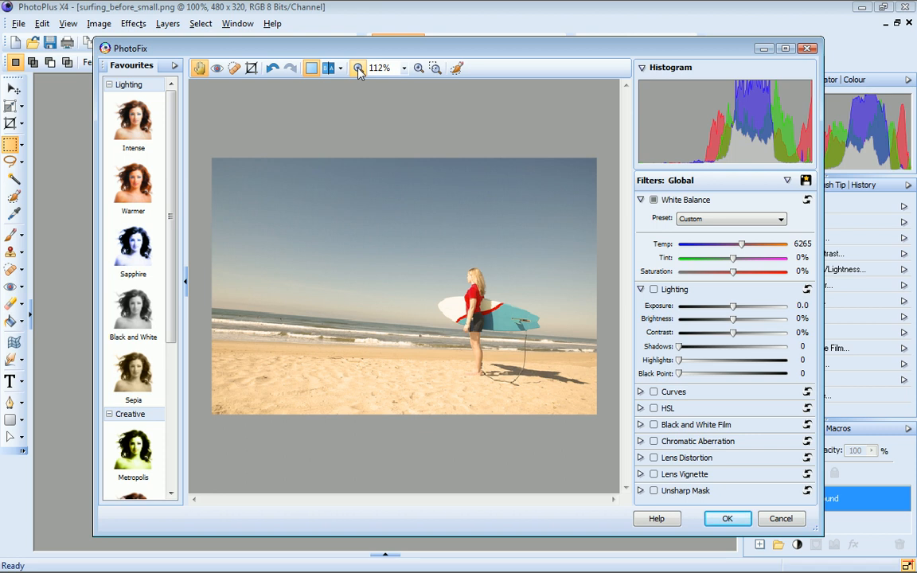
Step: Try the Sapphire and Warmer favourites and apply the Intense lighting favourite
left_click(132, 261)
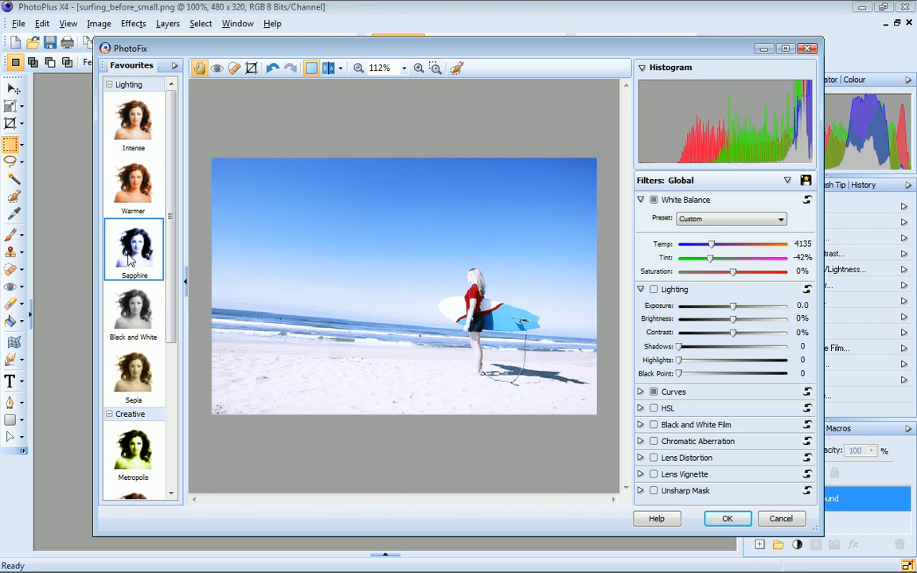
left_click(136, 186)
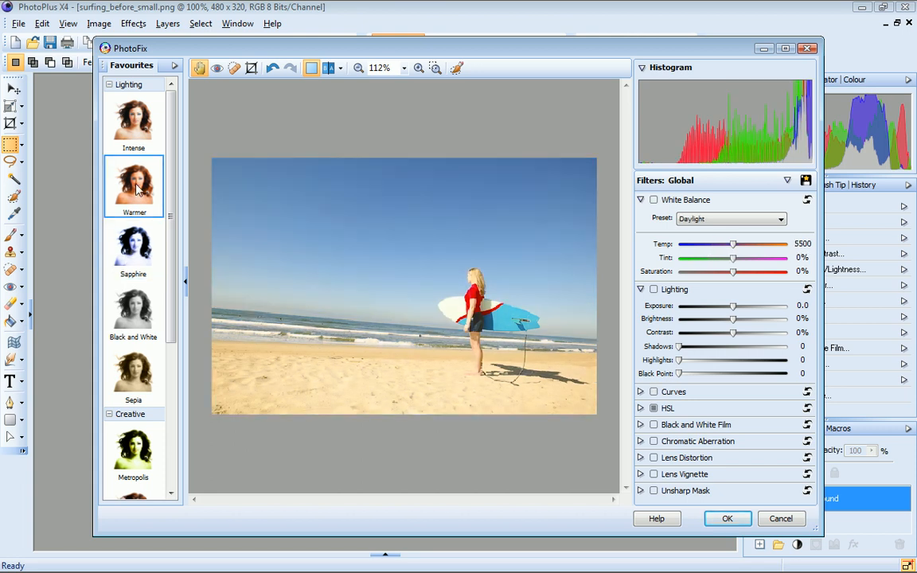
left_click(134, 128)
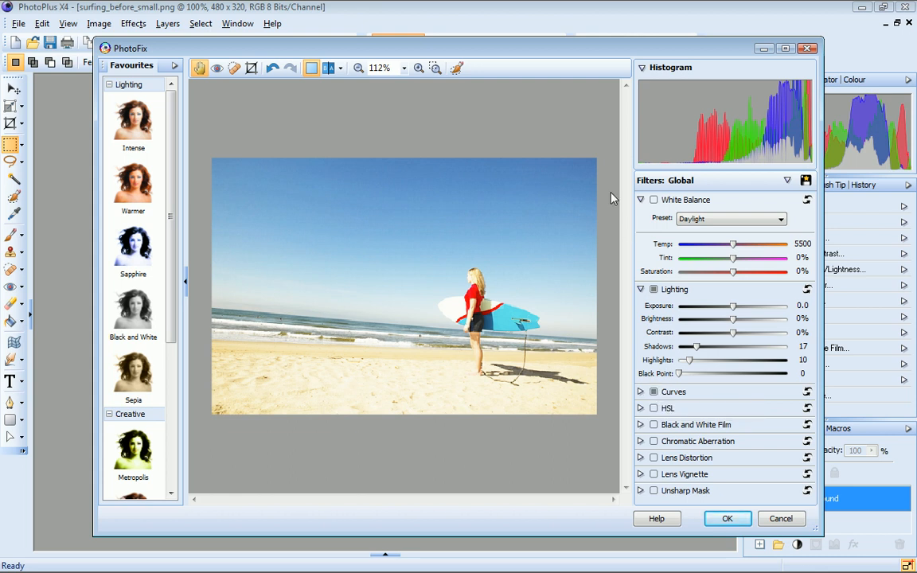
Step: Open Crop and Straighten and straighten the image by drawing a line along the horizon
left_click(251, 70)
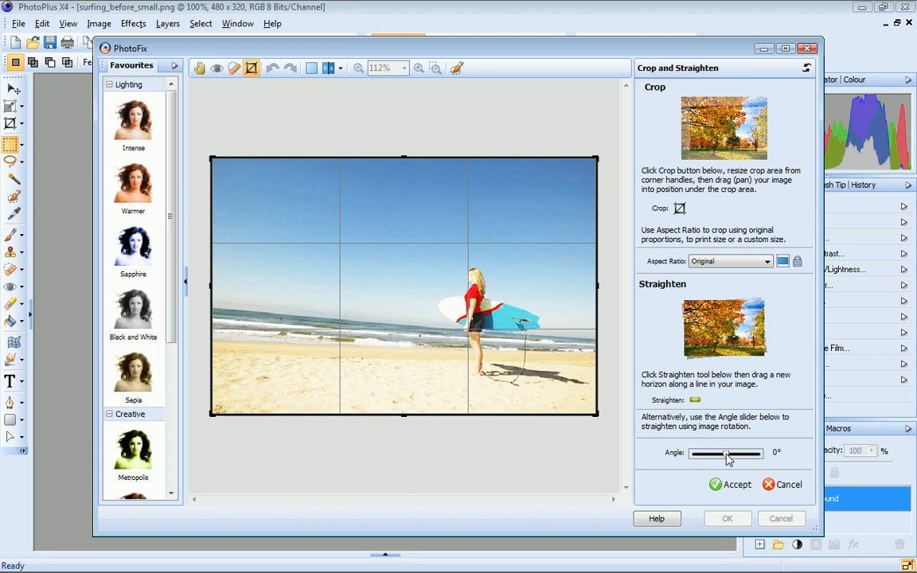
left_click_drag(727, 459, 725, 458)
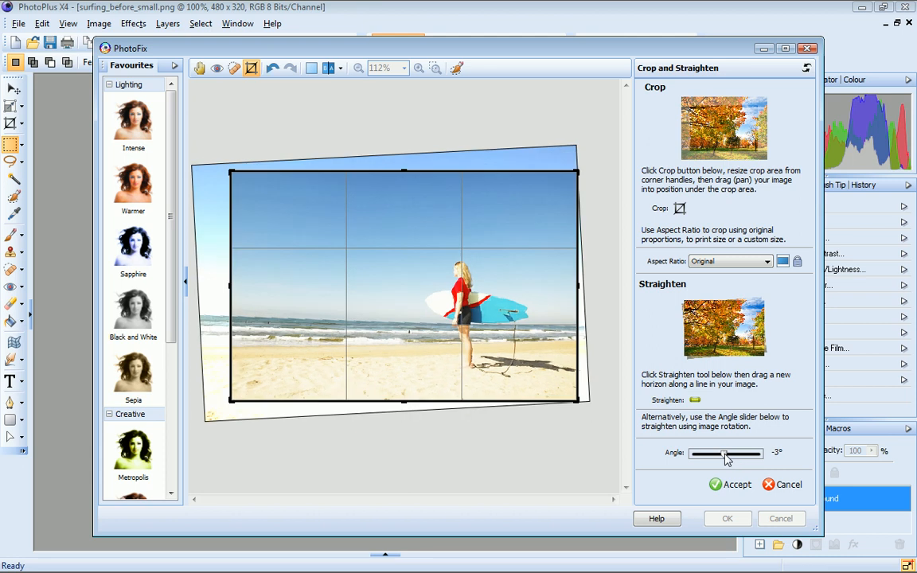
left_click(695, 399)
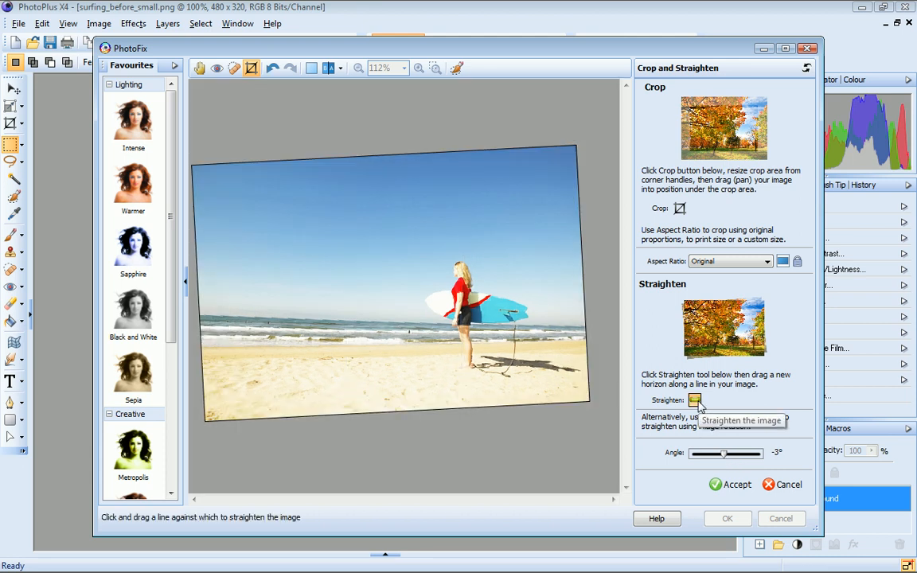
left_click_drag(193, 314, 592, 328)
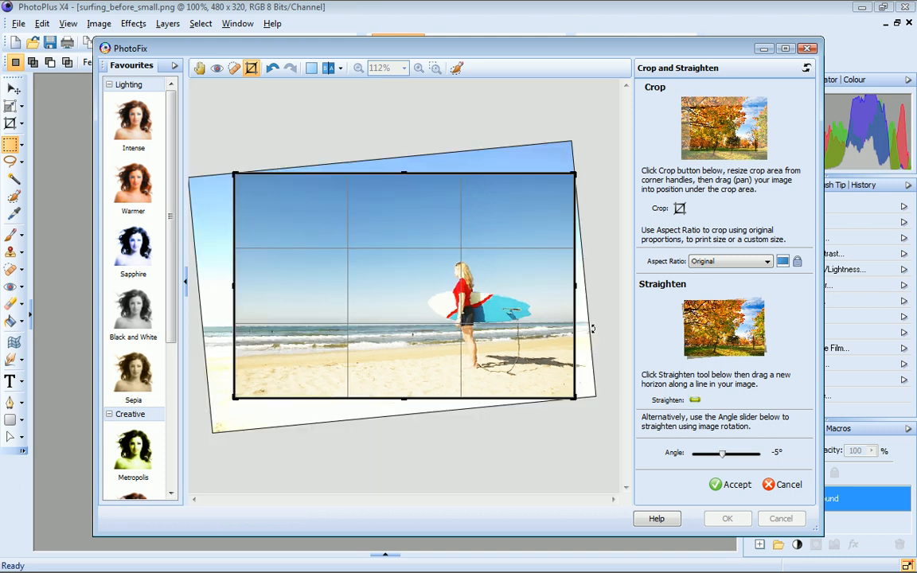
Step: Set the crop aspect ratio to 4 x 3
left_click(769, 263)
left_click(760, 311)
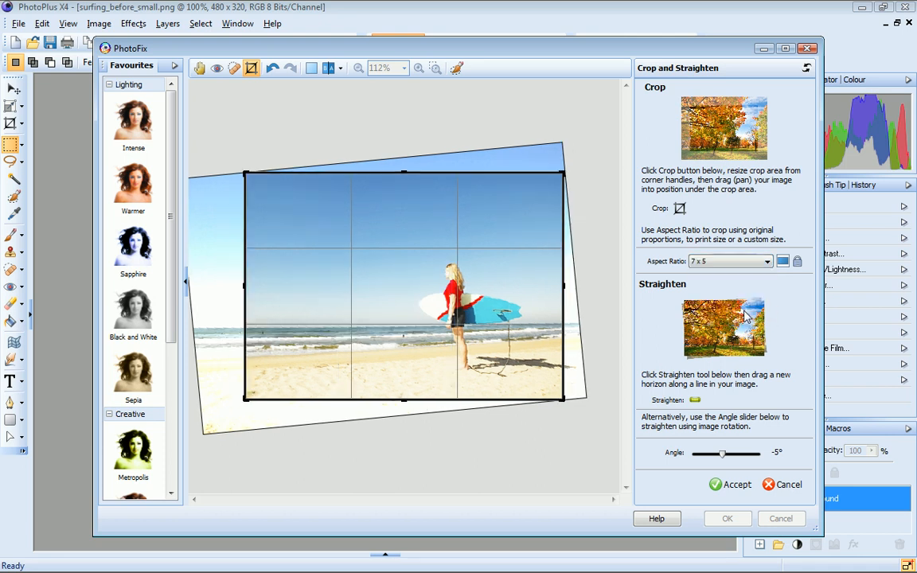
left_click(760, 261)
left_click(757, 289)
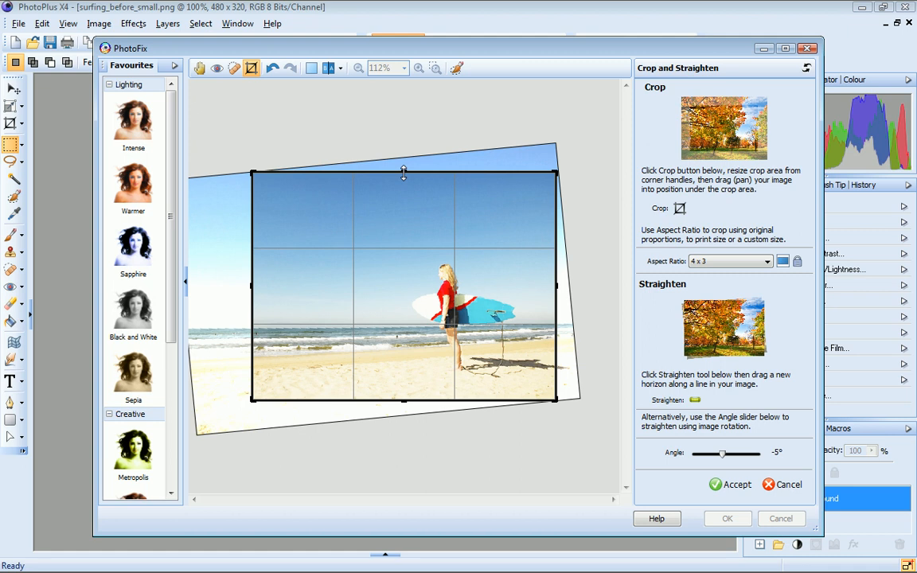
Step: Pull the crop's top edge down and left edge outward, then accept the crop
left_click_drag(403, 173, 402, 194)
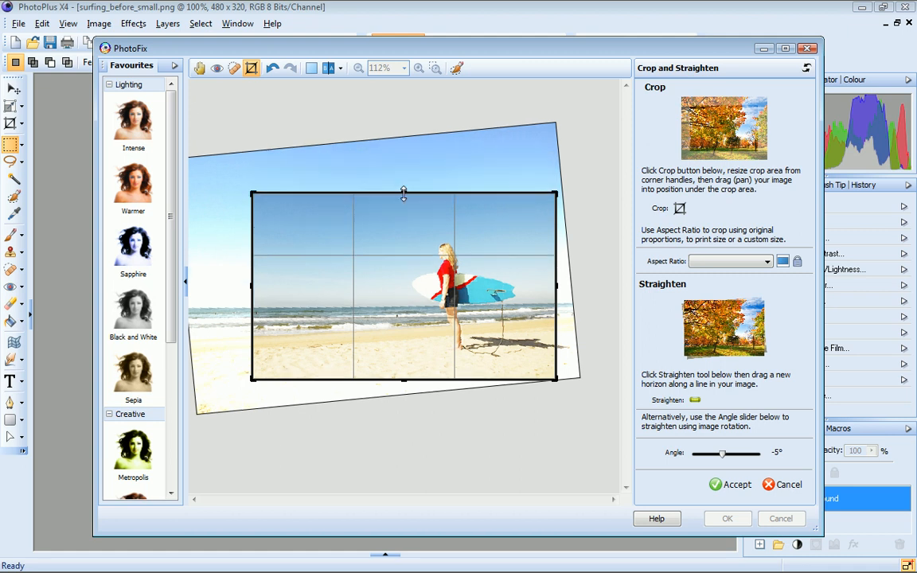
left_click_drag(249, 286, 233, 290)
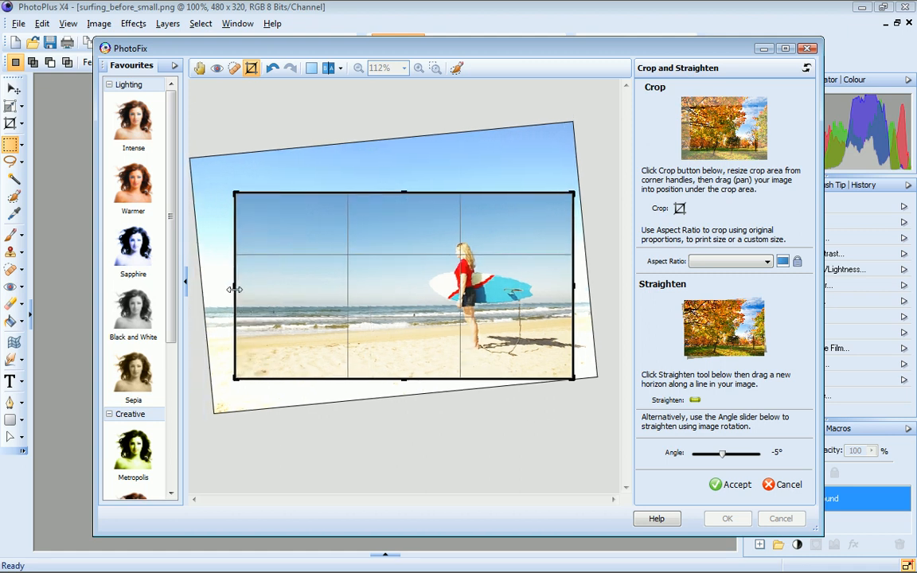
left_click(728, 485)
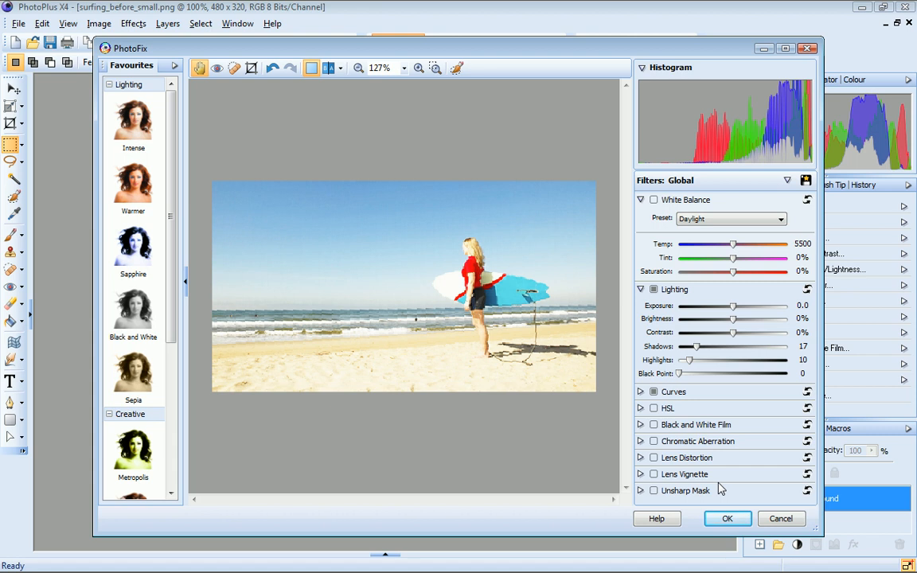
Step: Apply the Sepia favourite and set the Black and White Film tint hue to 24
left_click(135, 381)
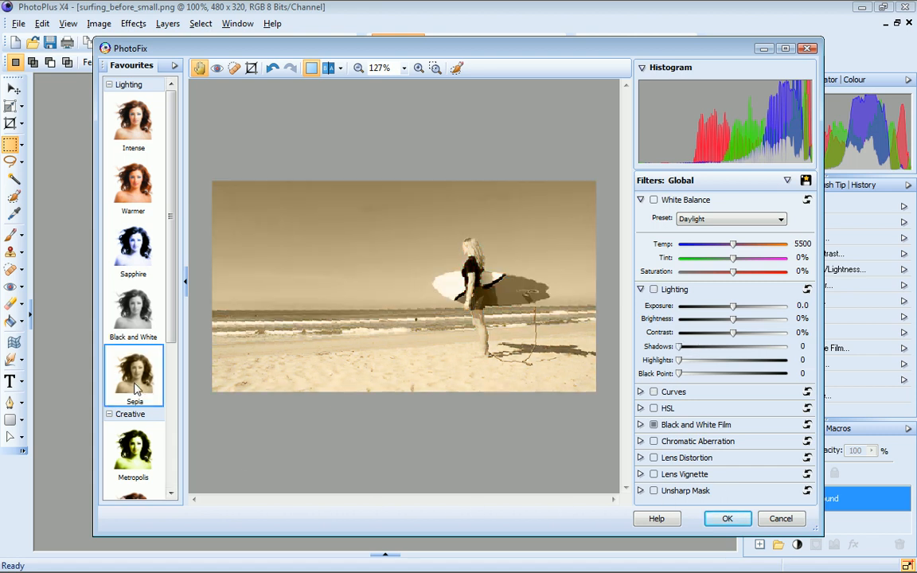
left_click(641, 425)
left_click_drag(686, 410, 682, 410)
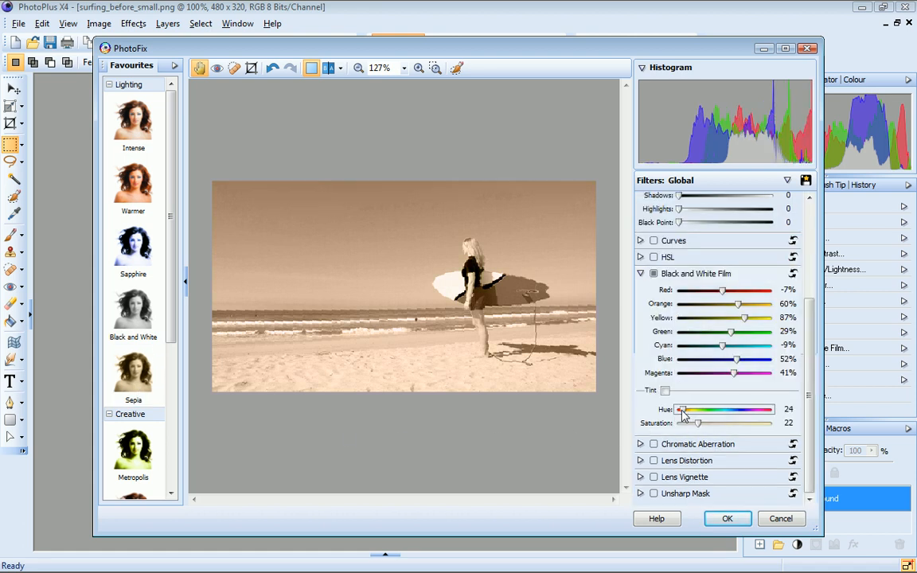
Step: Expand Lens Vignette and set its intensity to -69
left_click(640, 477)
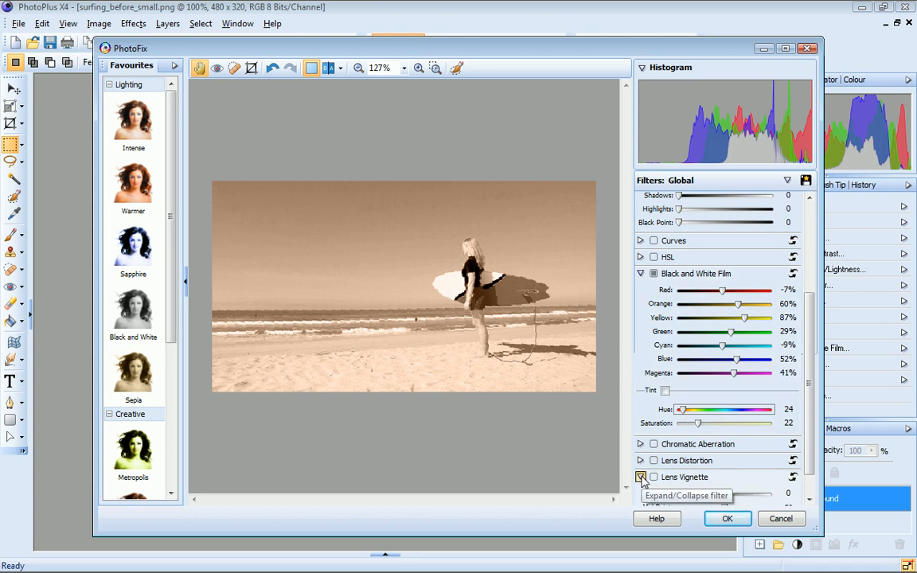
left_click_drag(811, 449, 811, 471)
left_click_drag(724, 464, 694, 469)
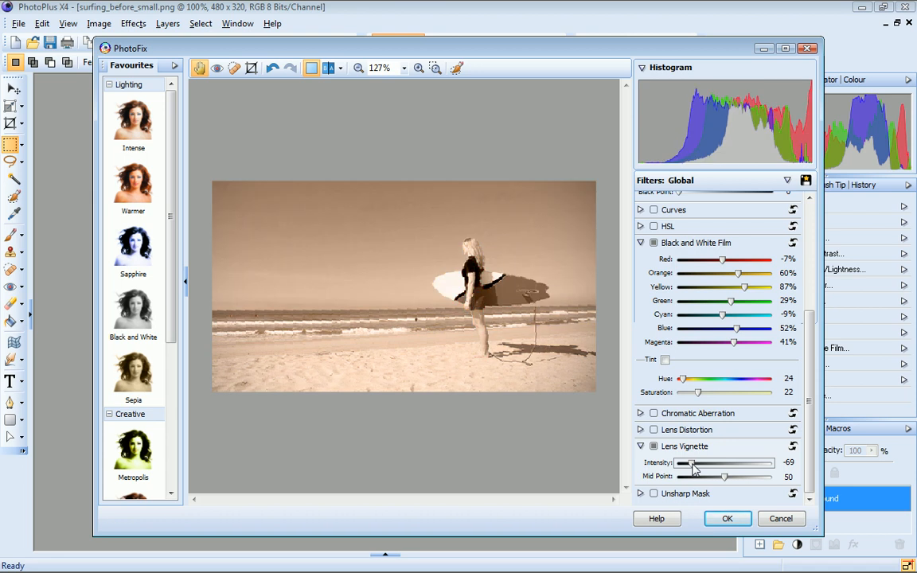
Step: Save the current filters as a favourite named Pink vignette in the Creative category
left_click(805, 180)
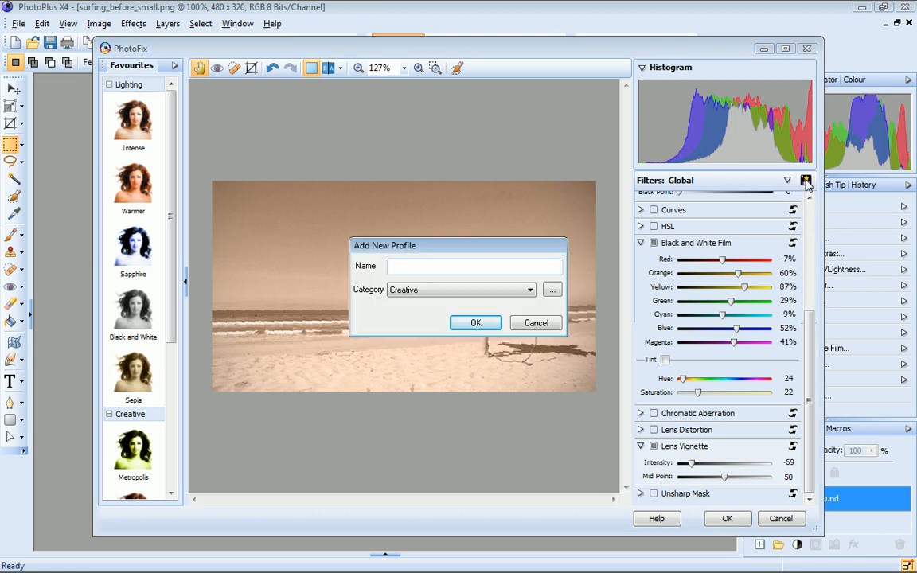
type("Pink vignette")
left_click(475, 322)
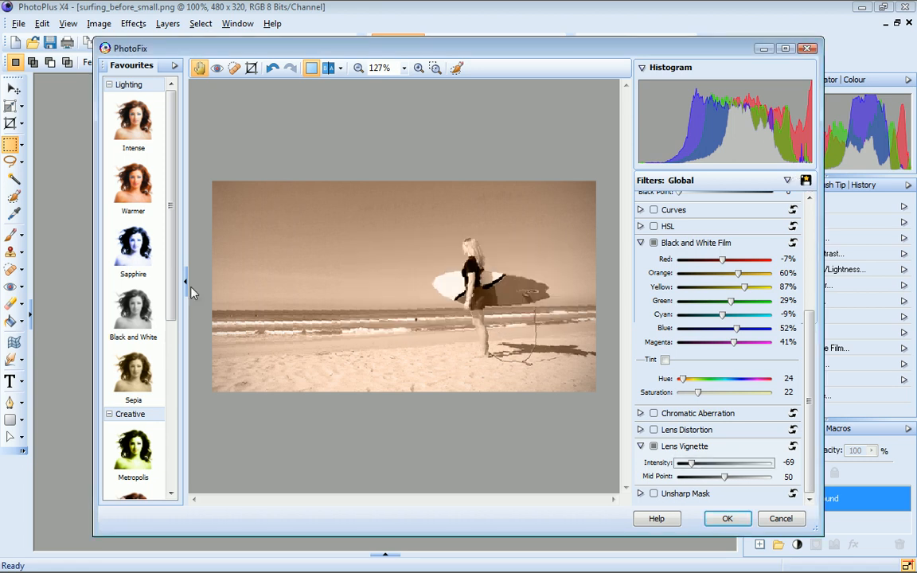
Step: Apply the Pink vignette favourite and confirm the PhotoFix adjustments
left_click_drag(173, 287, 172, 480)
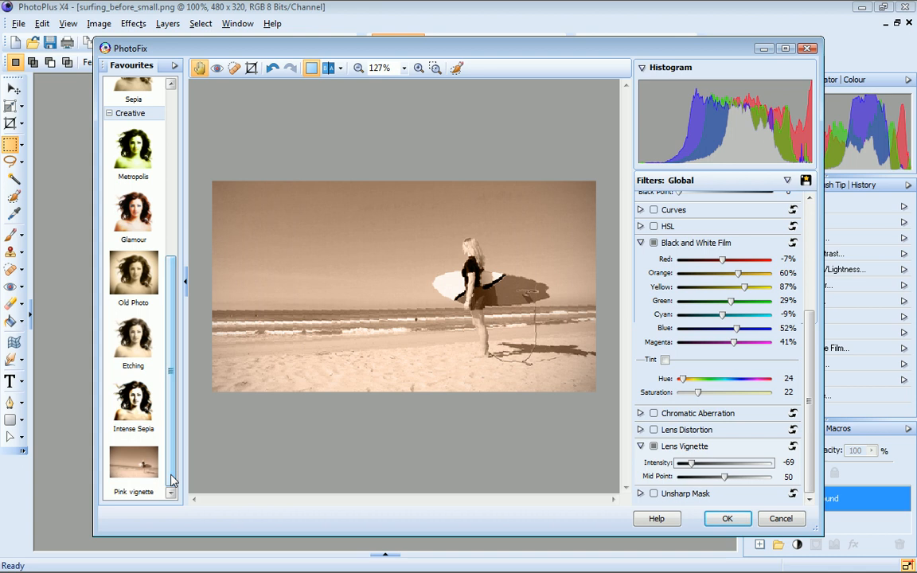
left_click(132, 471)
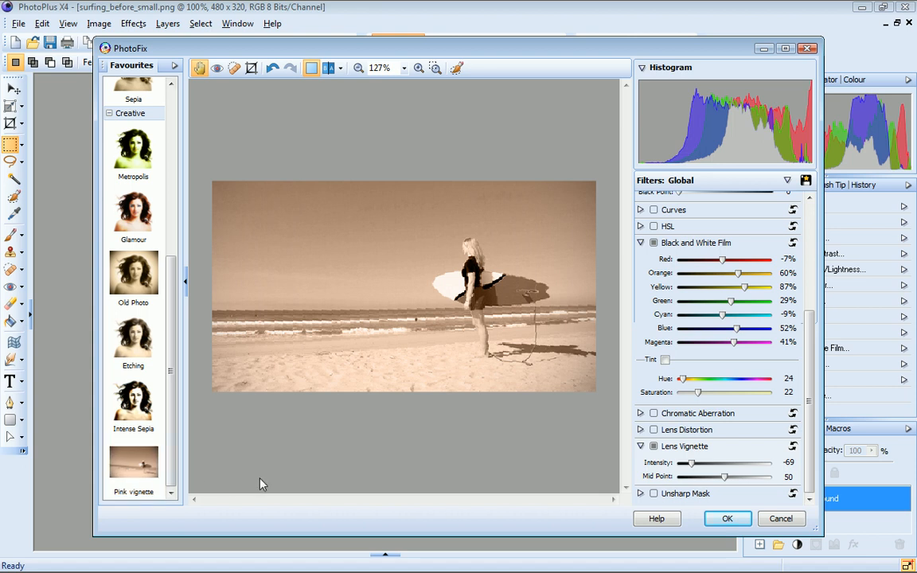
left_click(729, 519)
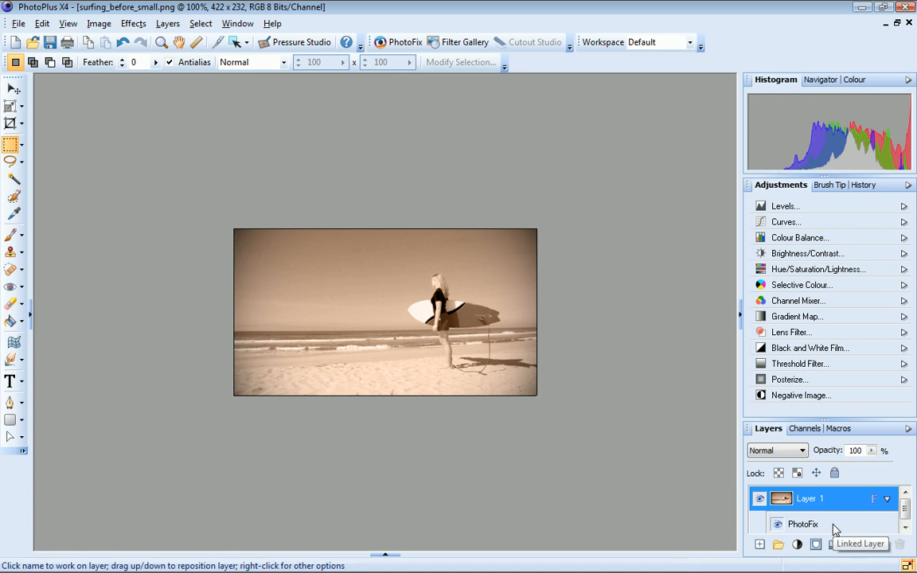
Step: Hide and show the PhotoFix layer to compare, then reopen its settings
left_click(778, 525)
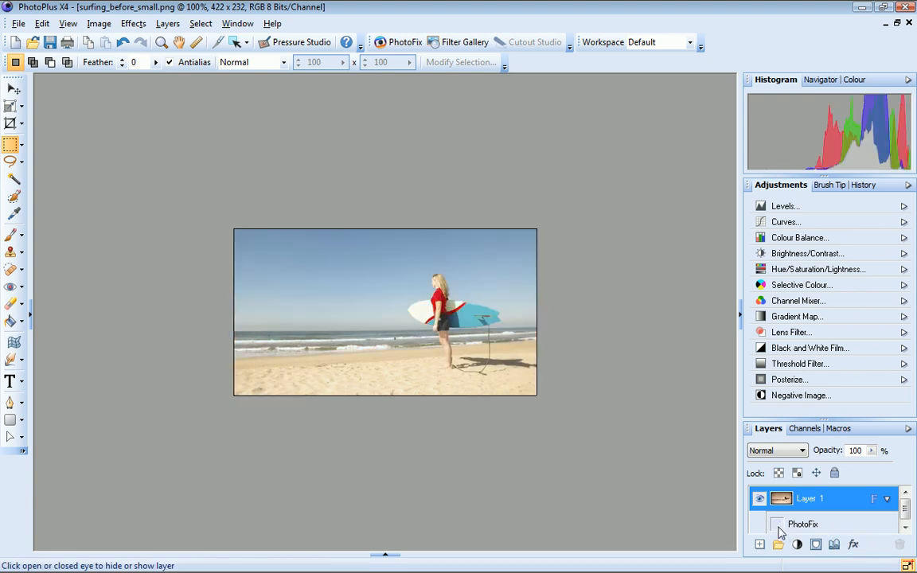
left_click(777, 525)
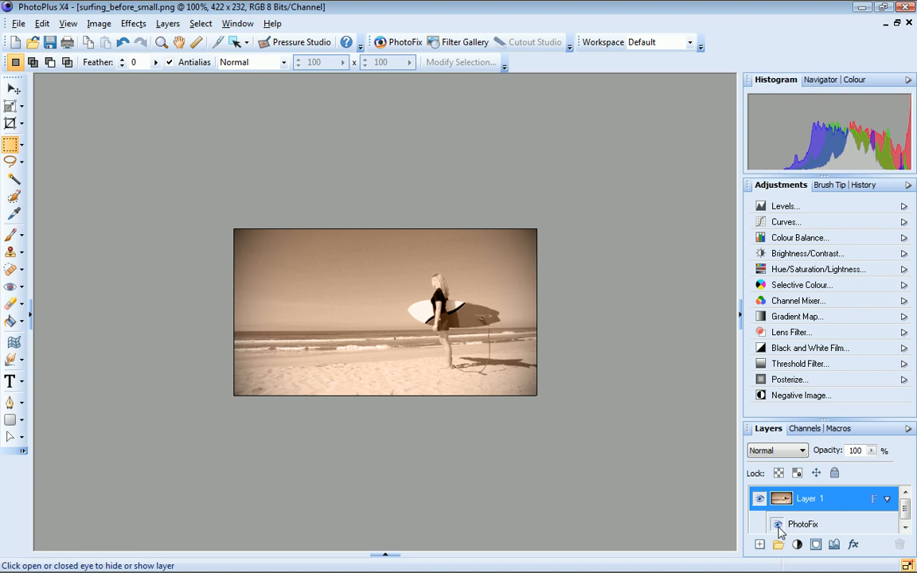
double_click(804, 528)
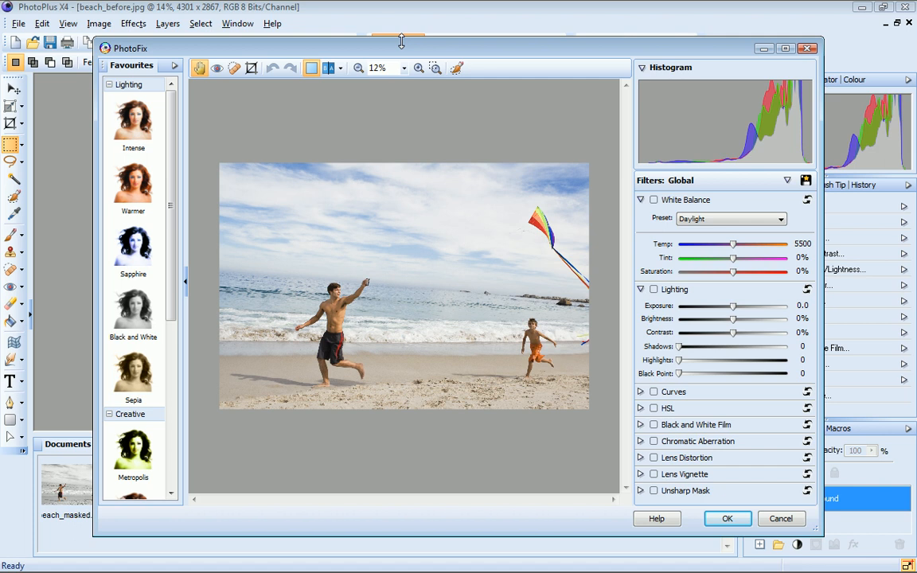
Step: Create a mask in Select mode with a brush size of 21 and paint over the beach background around the man and boy
left_click(456, 68)
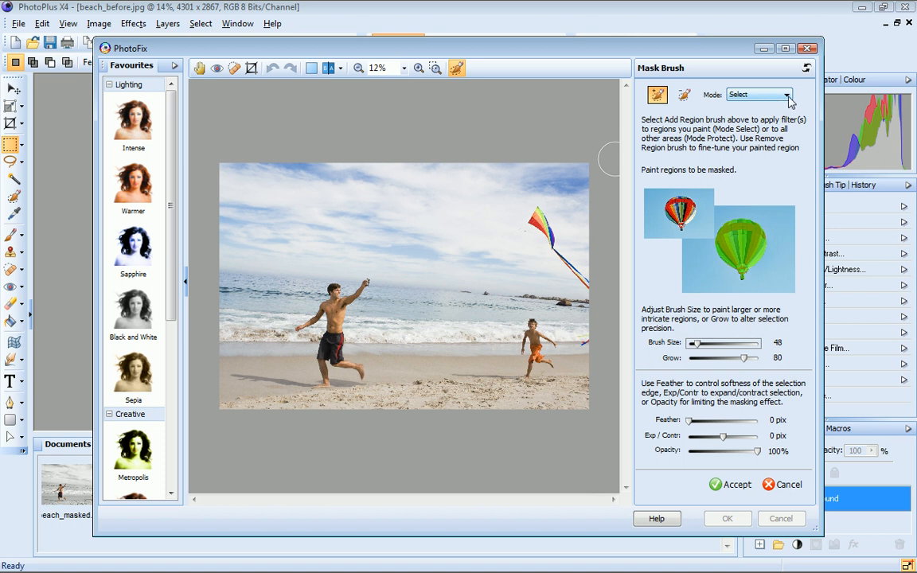
left_click(789, 98)
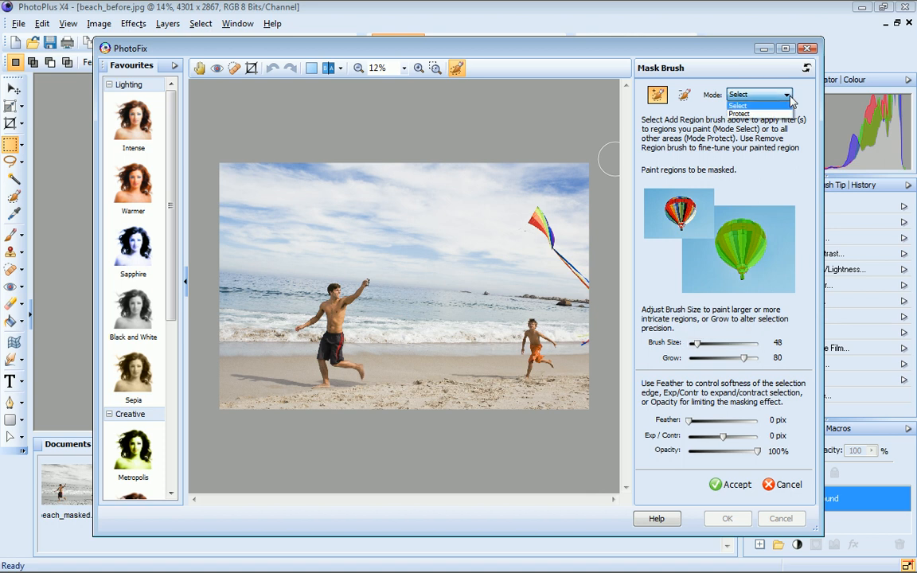
left_click(790, 100)
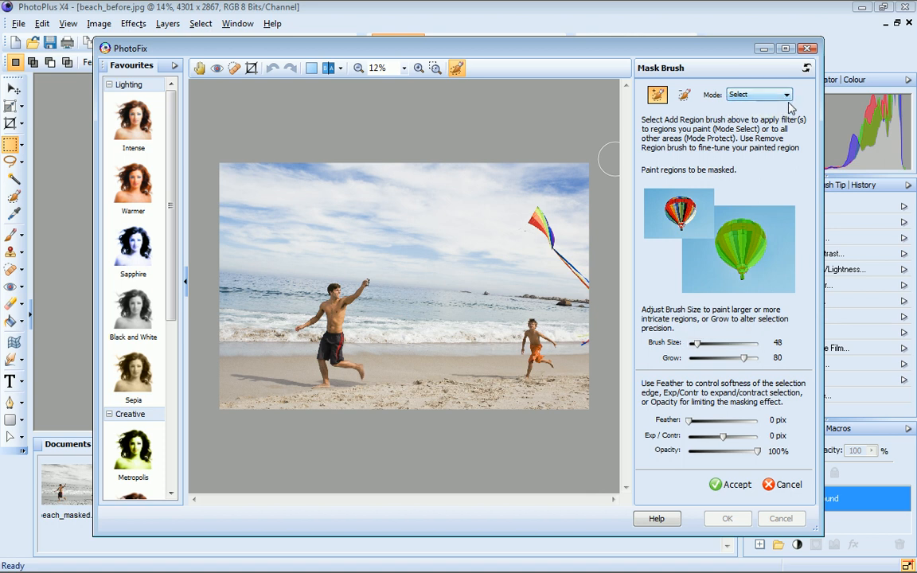
mouse_move(743, 358)
left_mouse_down()
mouse_move(704, 357)
mouse_move(692, 344)
left_mouse_up()
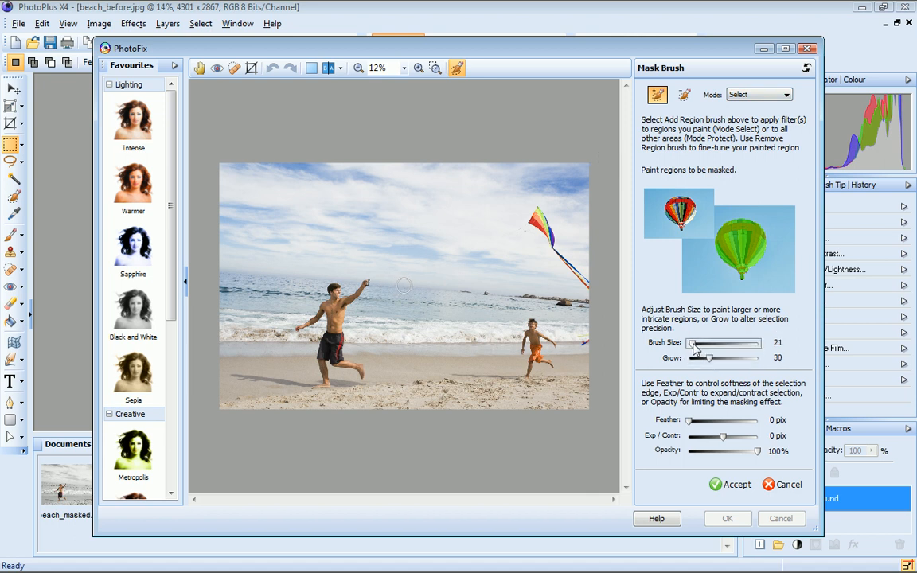
mouse_move(511, 371)
left_mouse_down()
mouse_move(339, 362)
mouse_move(374, 338)
mouse_move(443, 327)
mouse_move(481, 397)
left_mouse_up()
mouse_move(446, 291)
left_mouse_down()
mouse_move(342, 194)
mouse_move(294, 177)
mouse_move(255, 297)
mouse_move(265, 398)
mouse_move(260, 344)
mouse_move(482, 333)
mouse_move(291, 315)
mouse_move(227, 342)
mouse_move(246, 330)
mouse_move(226, 298)
mouse_move(257, 328)
mouse_move(249, 204)
mouse_move(287, 166)
mouse_move(311, 164)
mouse_move(236, 199)
mouse_move(217, 224)
mouse_move(222, 200)
mouse_move(220, 360)
mouse_move(242, 402)
mouse_move(277, 389)
mouse_move(287, 353)
mouse_move(308, 325)
left_mouse_up()
Step: Set the mask brush size to 13 and feather to 3 pix, then accept the mask
left_click_drag(691, 342, 688, 342)
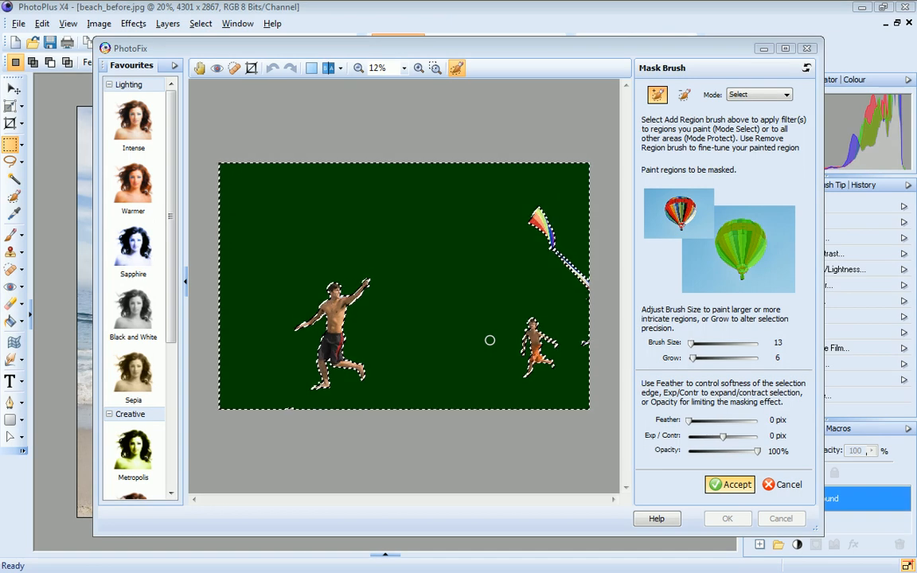
left_click_drag(689, 427, 691, 425)
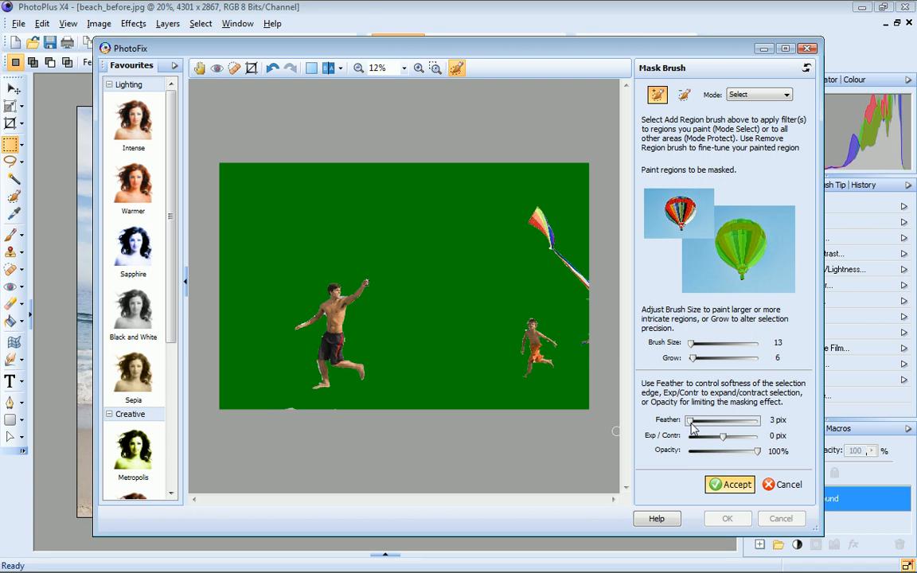
left_click(733, 487)
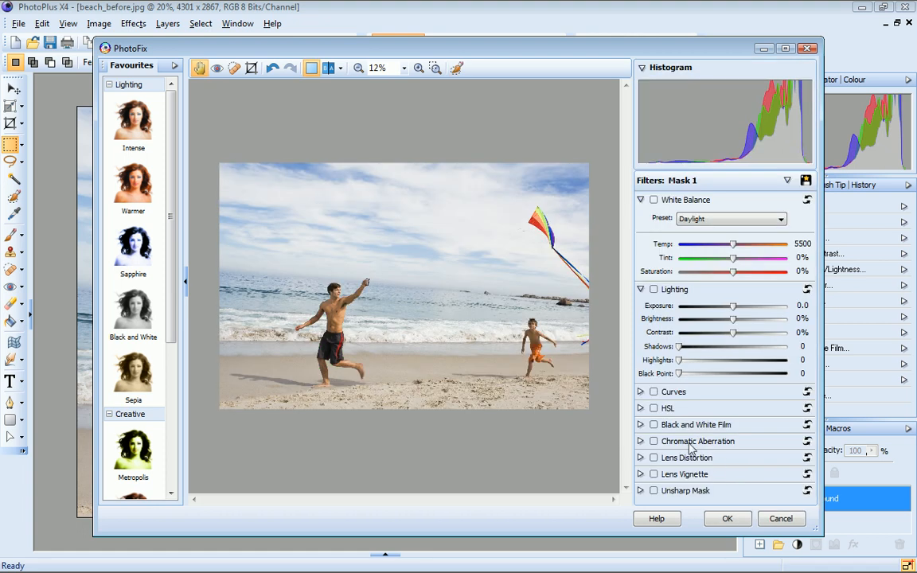
Step: Turn the masked background black and white, trying the Metropolis and Sepia favourites before settling on the Black and White favourite
left_click(654, 425)
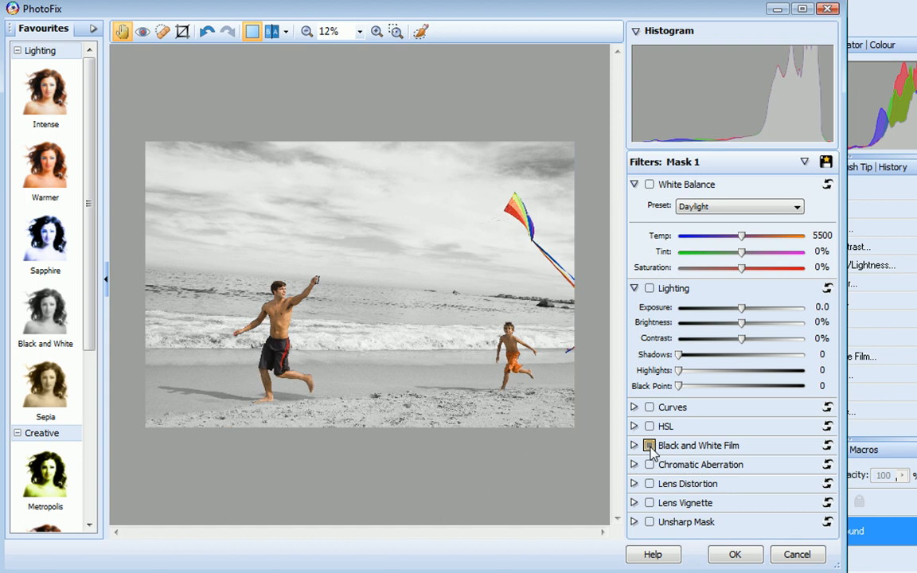
left_click(46, 481)
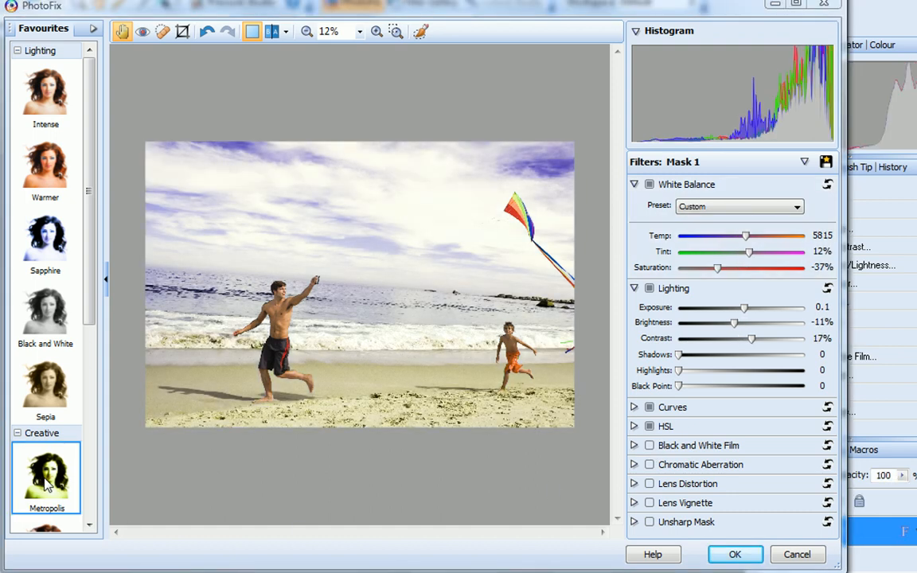
left_click(49, 389)
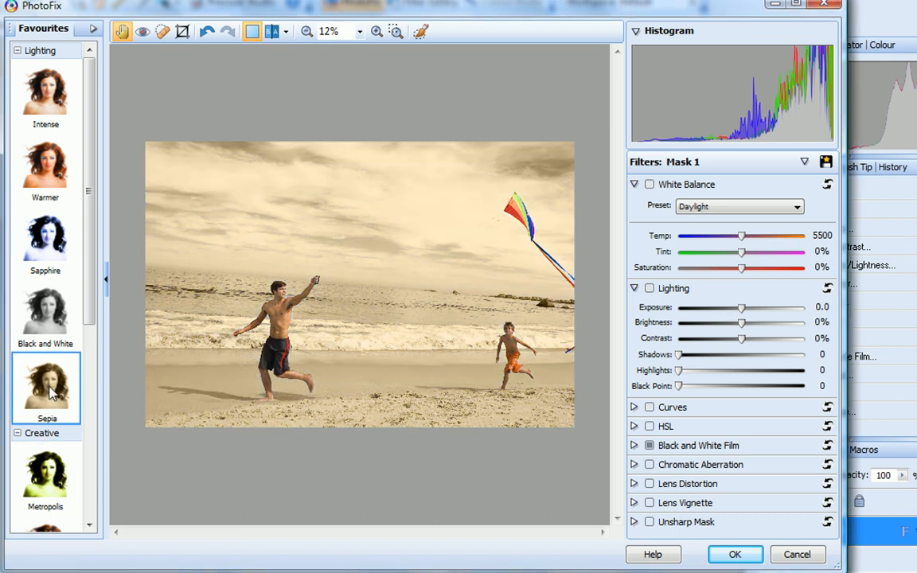
left_click(52, 324)
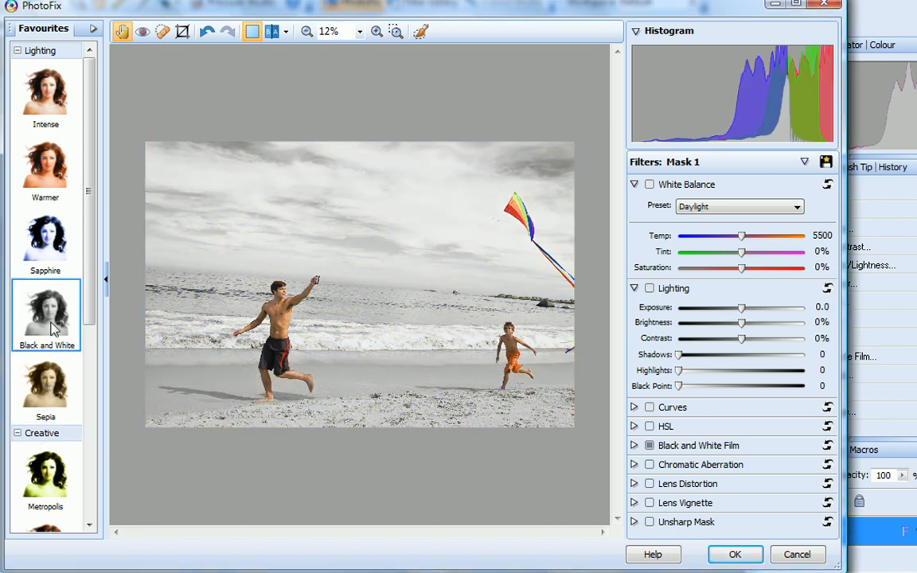